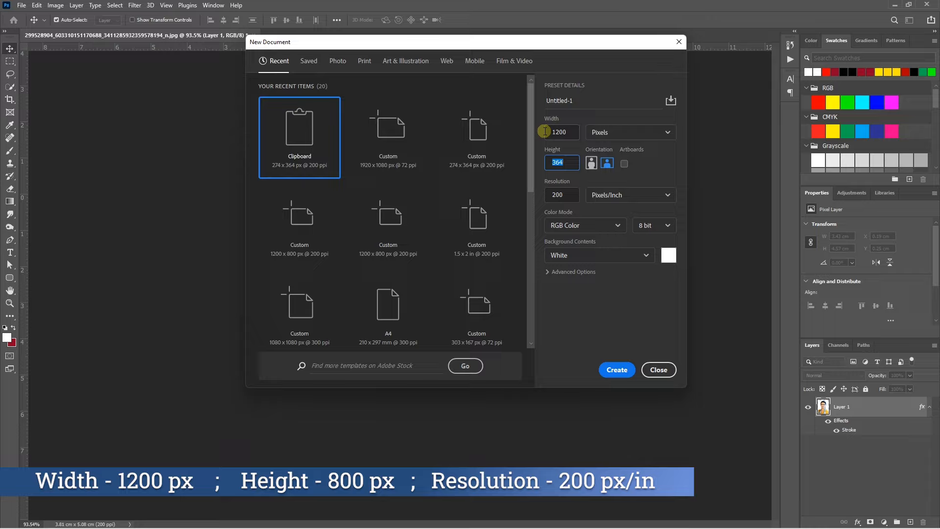
Step: Set the new document's height to 800 px and create it at 1200 px wide and 200 pixels/inch
key(Tab)
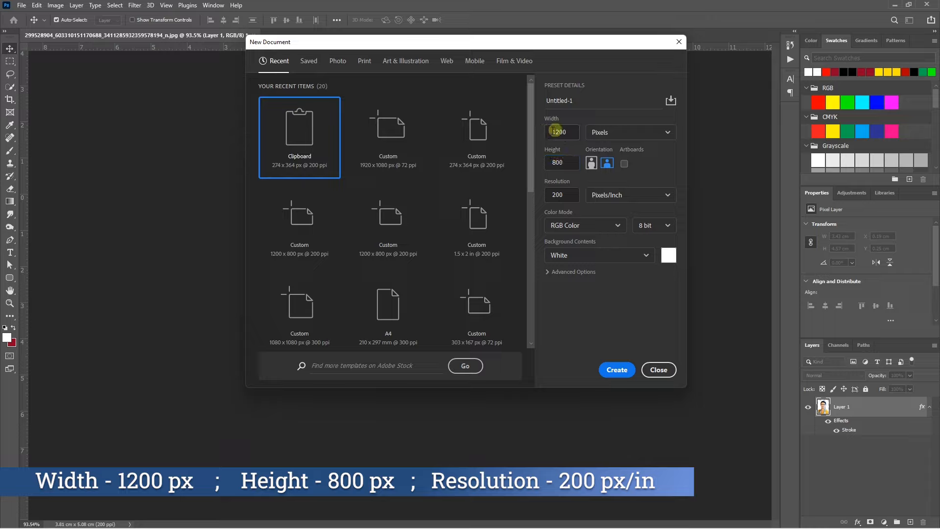
click(616, 369)
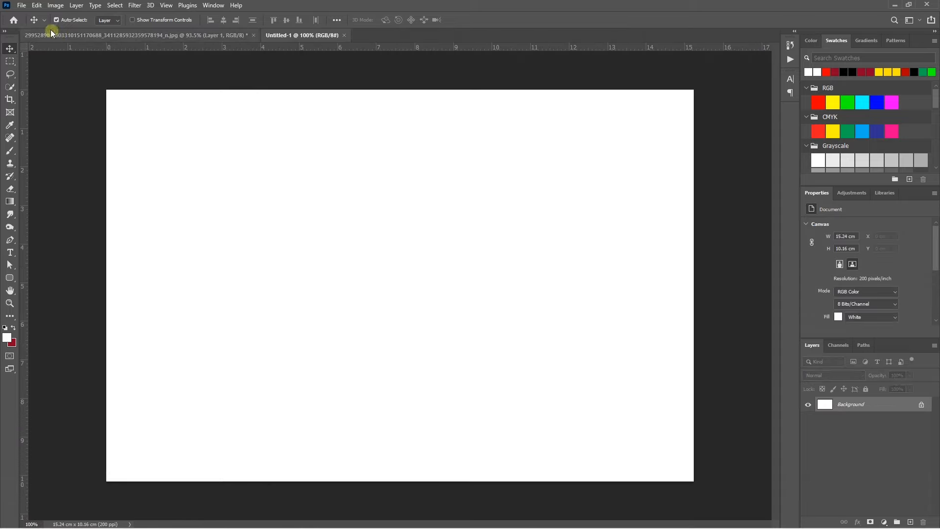
Step: Fill the blank white canvas with the custom portrait pattern and return to the Move tool
click(36, 5)
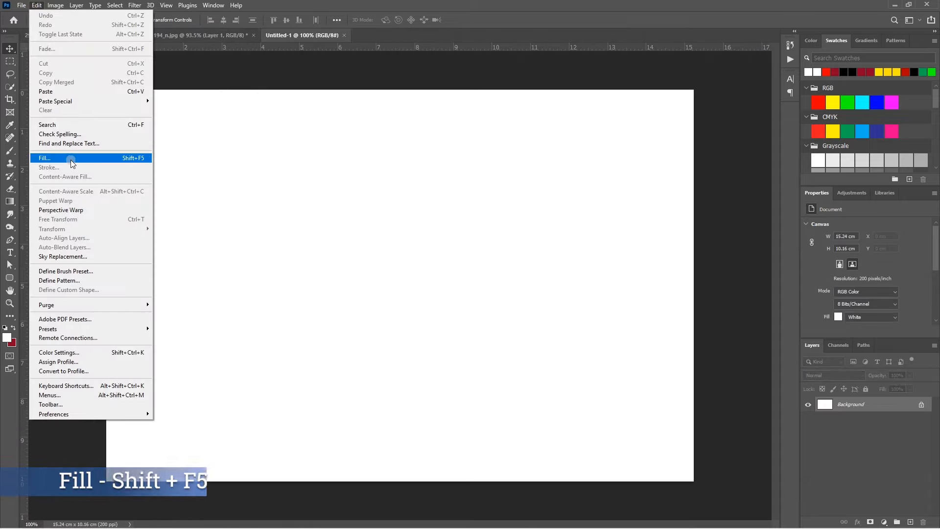
click(64, 158)
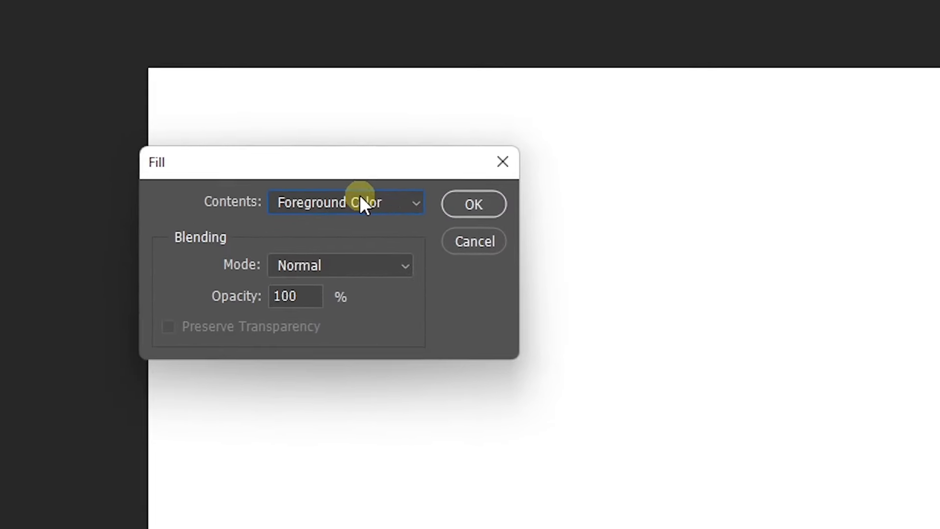
click(194, 150)
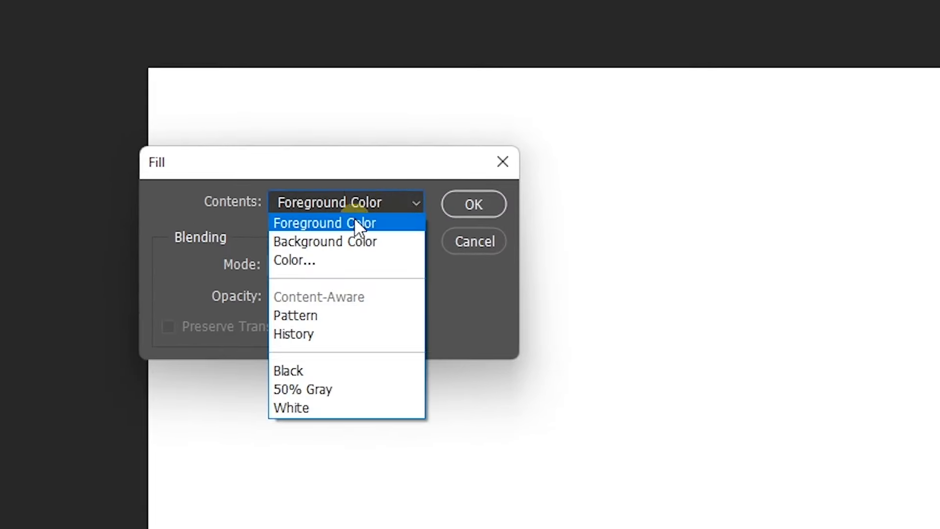
click(331, 315)
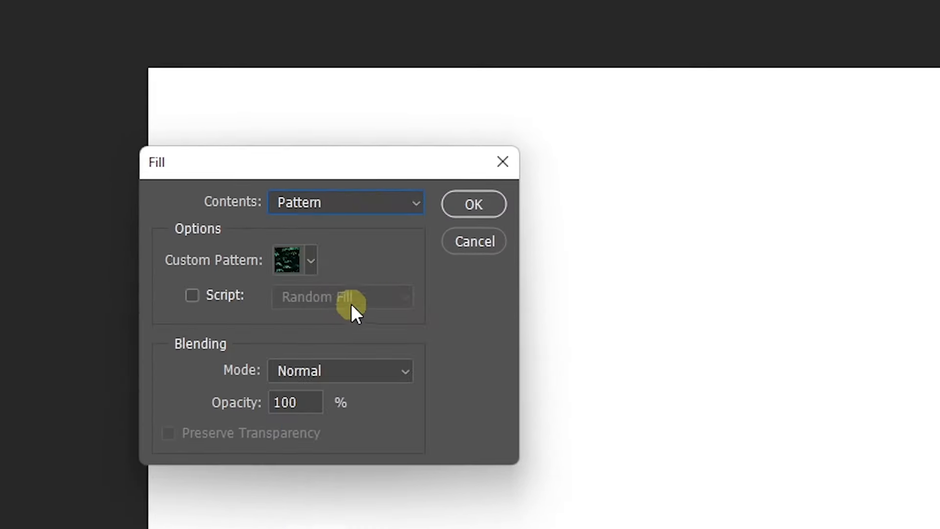
click(311, 263)
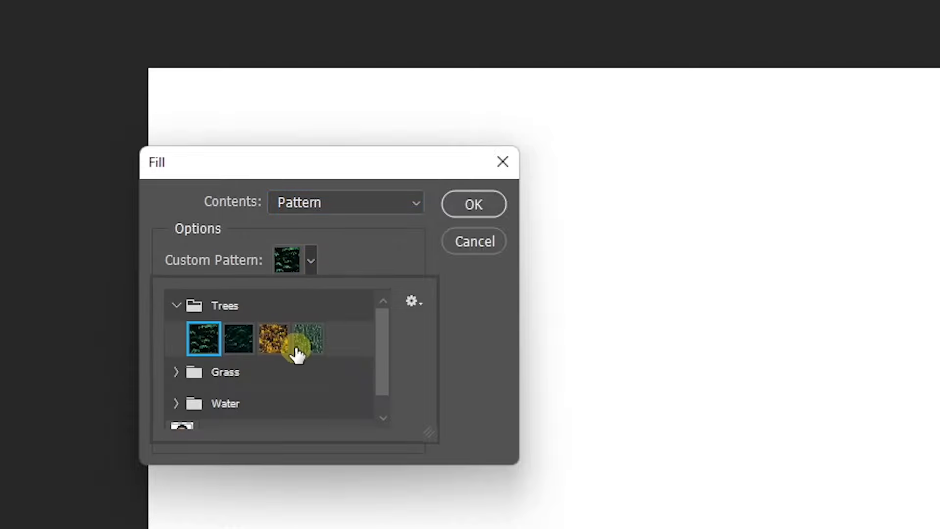
scroll(292, 363, down, 1)
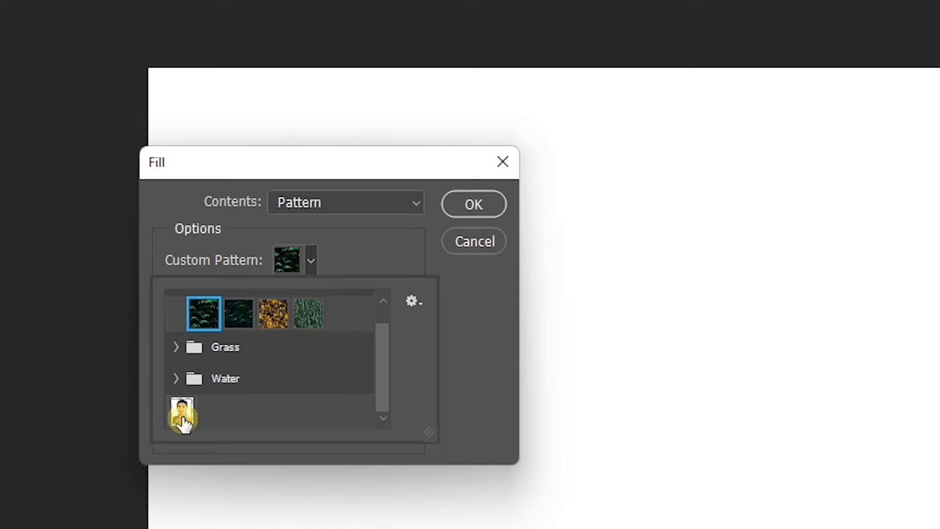
click(184, 415)
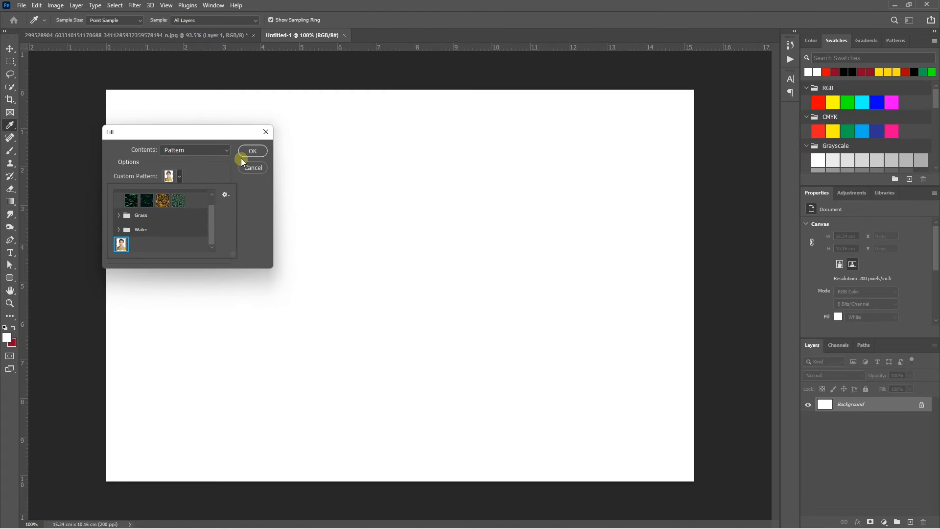
click(252, 152)
click(252, 151)
key(v)
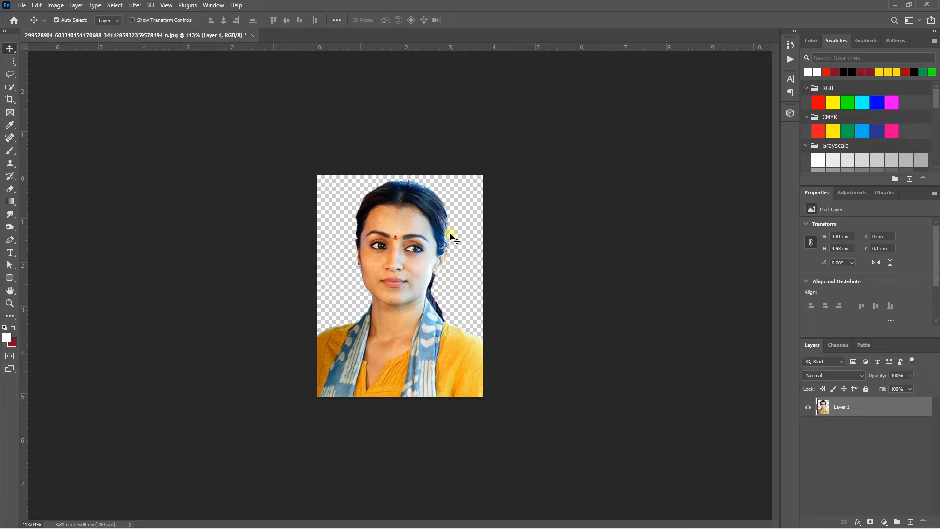
Step: Start recording a new action named "passport size" in Default Actions with Shift+F10 as its function key
click(213, 5)
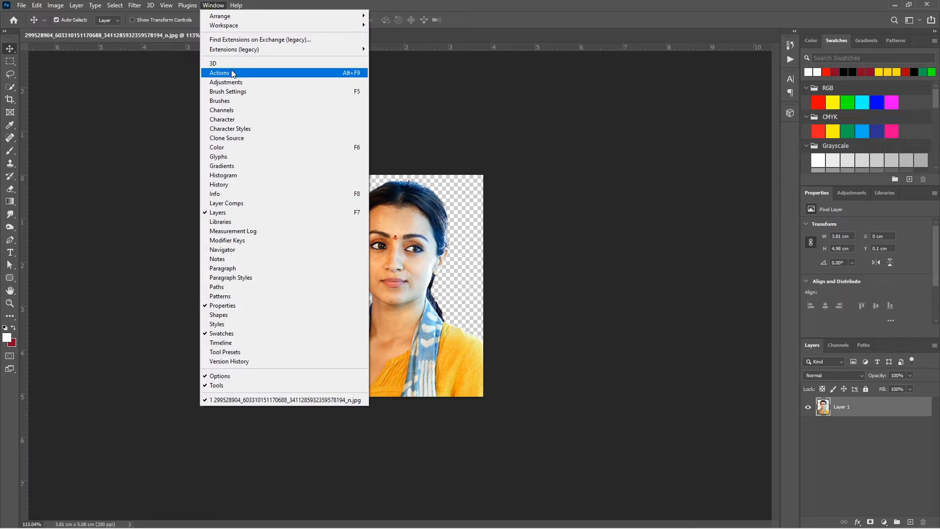
click(231, 73)
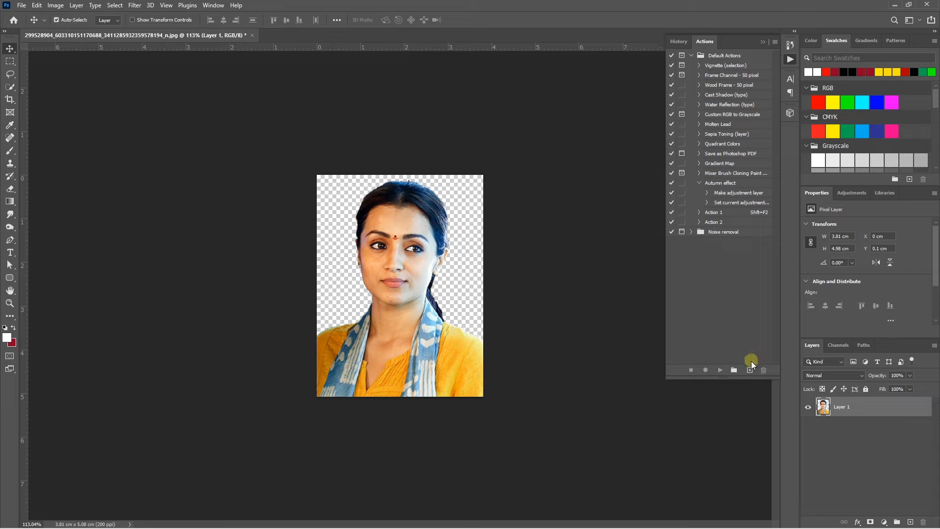
click(750, 370)
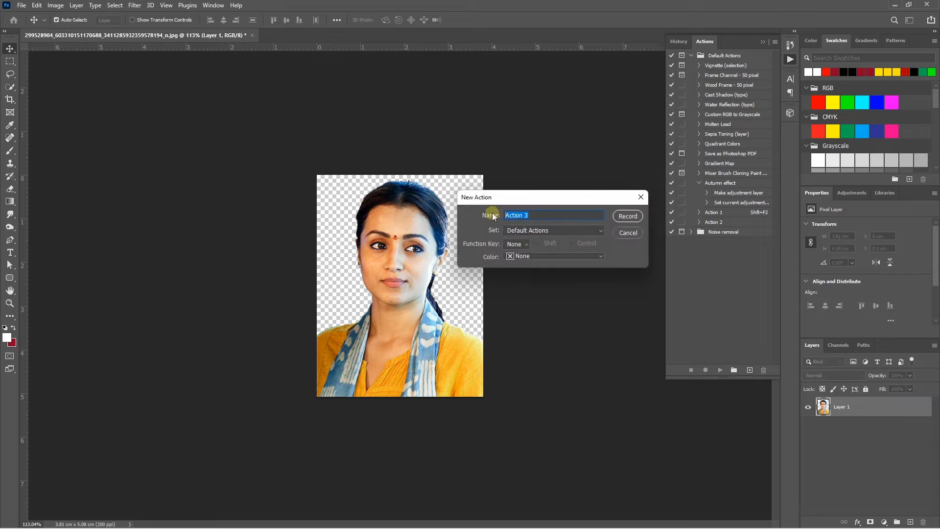
text(passport size)
click(524, 244)
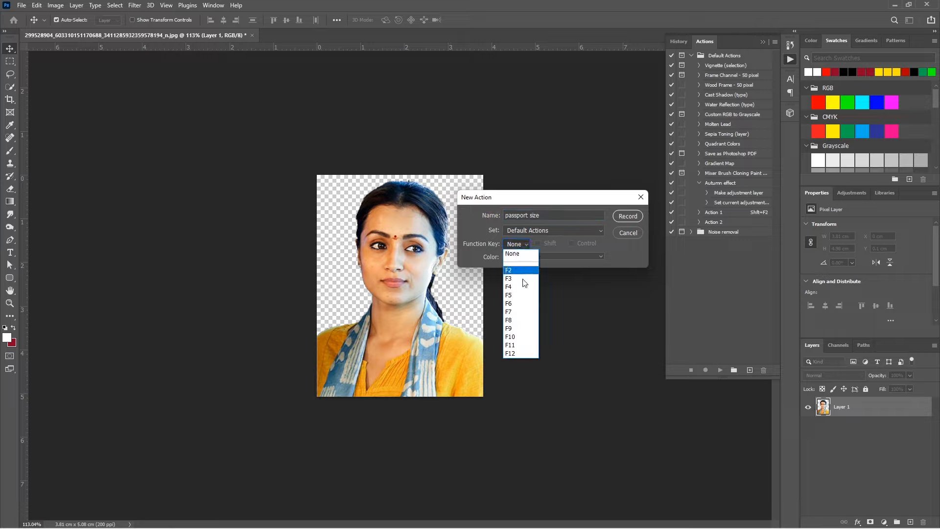
click(518, 335)
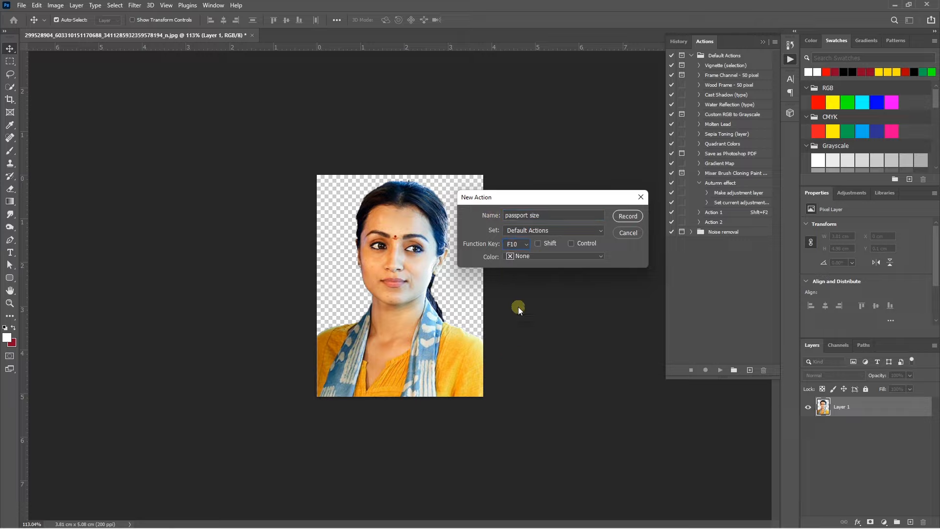
click(539, 243)
click(625, 217)
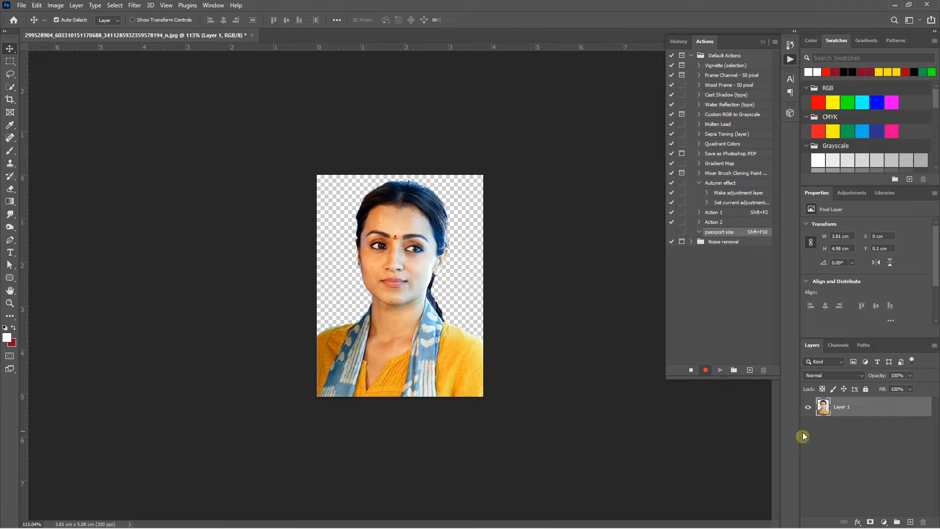
Step: Add a white Solid Color fill layer beneath the cut-out portrait and merge the two layers
click(883, 522)
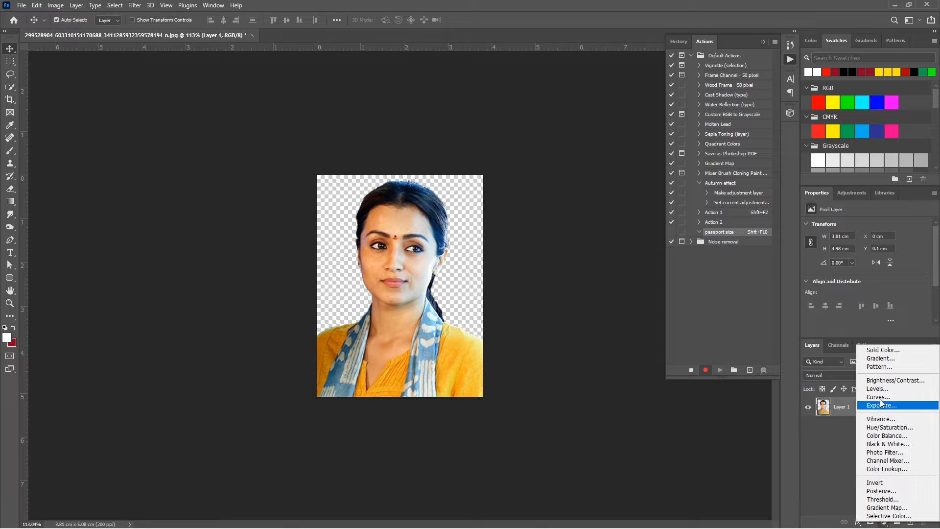
click(880, 351)
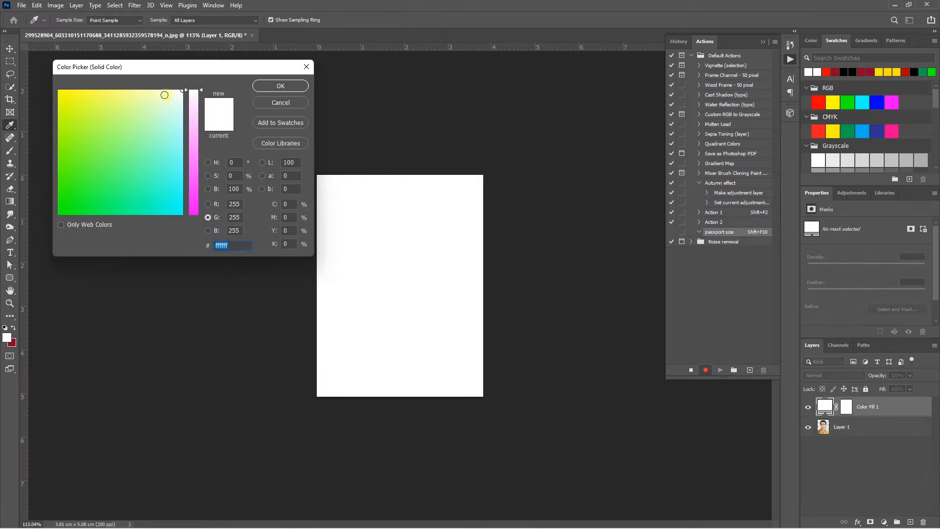
click(301, 86)
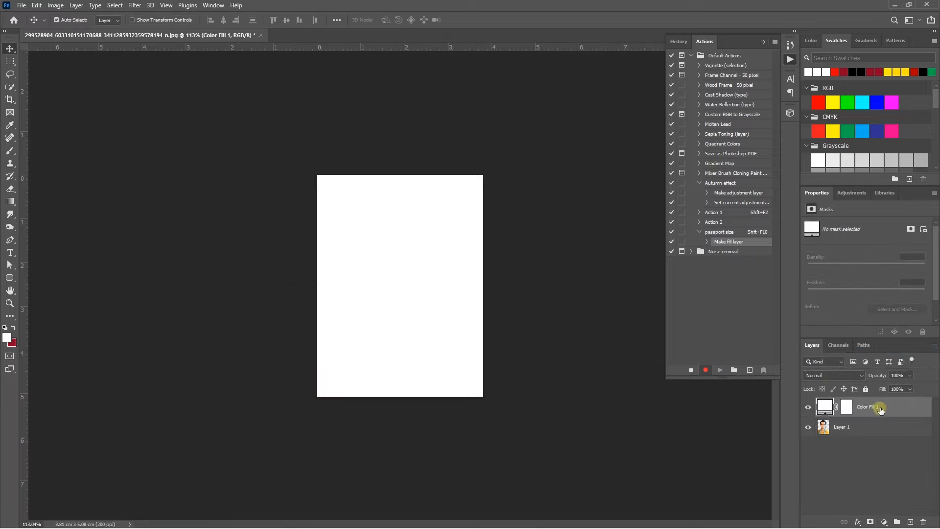
drag(876, 408, 868, 444)
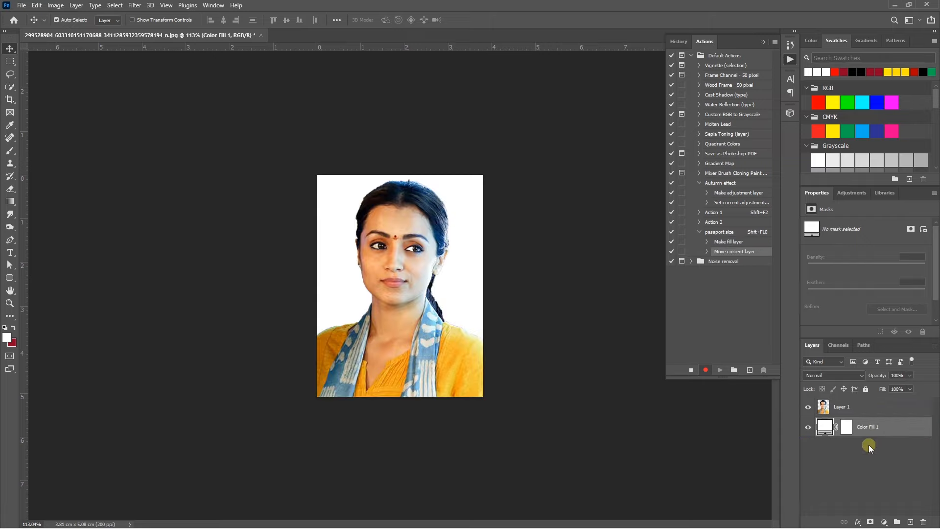
click(864, 409)
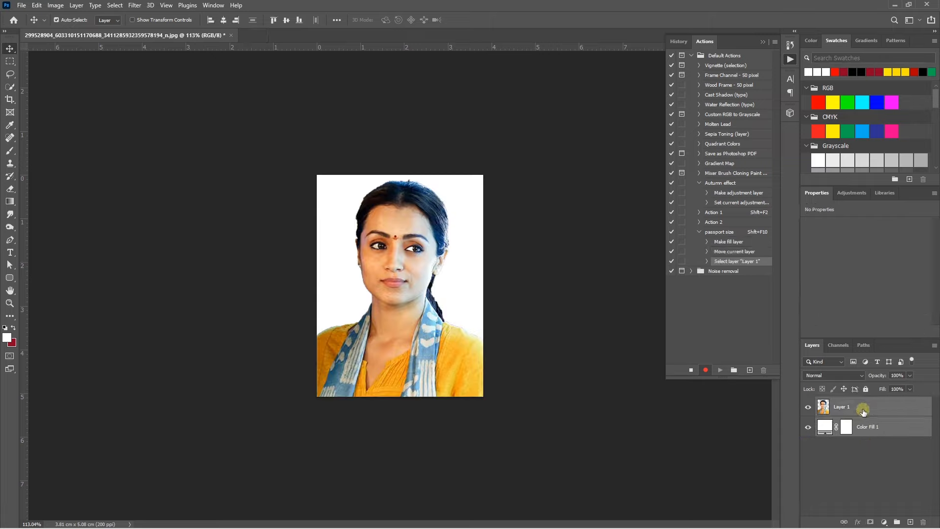
key(ctrl+e)
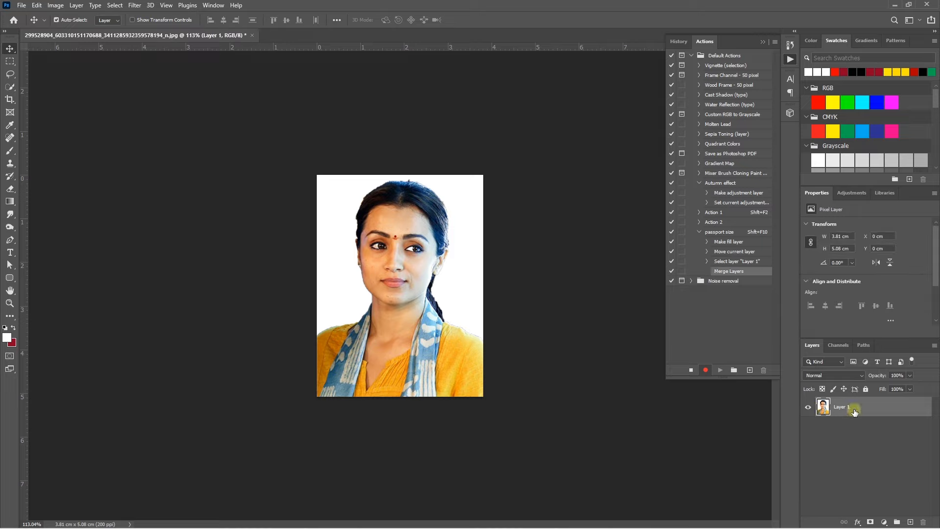
Step: Scale the merged portrait layer proportionally to 90%
key(ctrl+t)
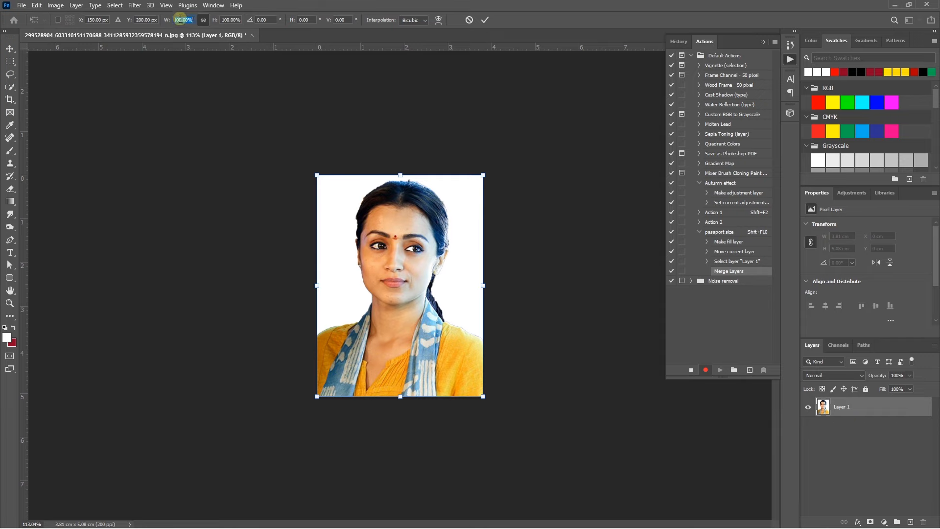
text(90)
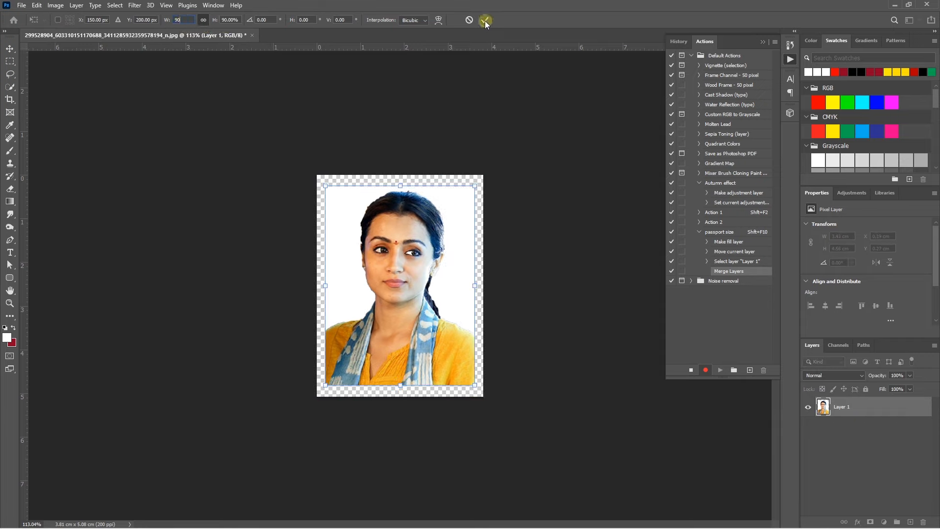
click(485, 20)
Step: Add a 2 px black outside Stroke to the portrait layer and rasterize the layer style
click(858, 522)
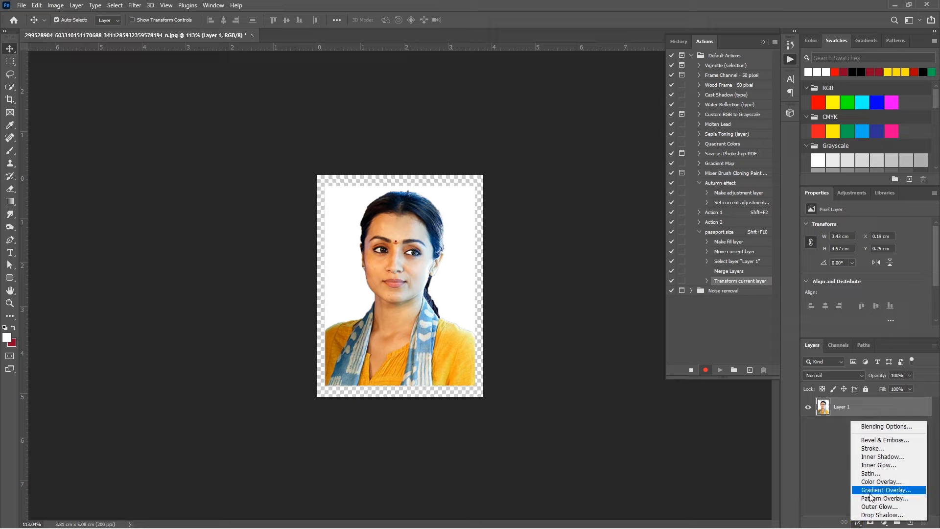
click(873, 448)
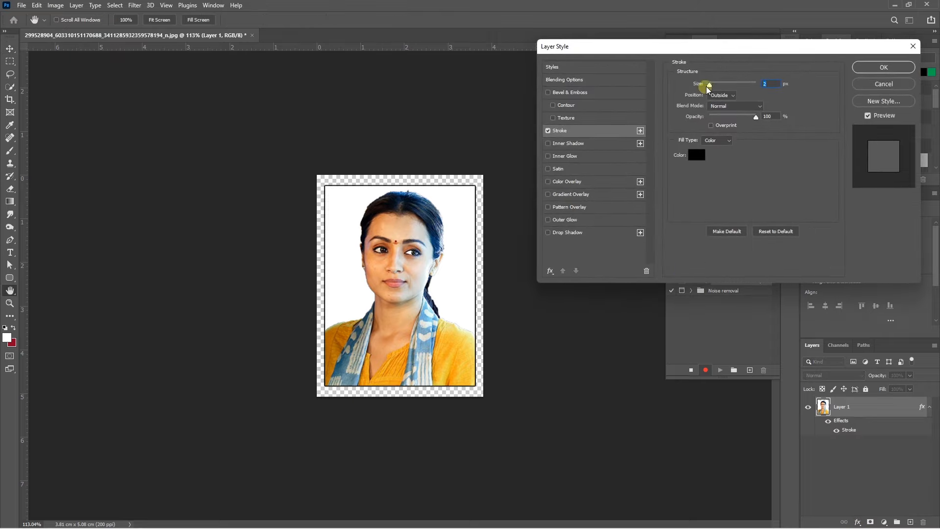
click(880, 68)
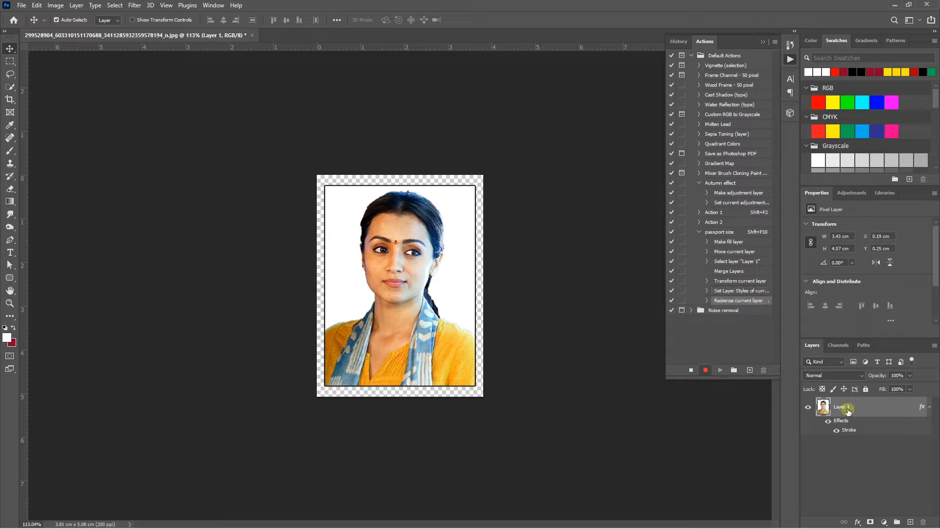
right_click(850, 409)
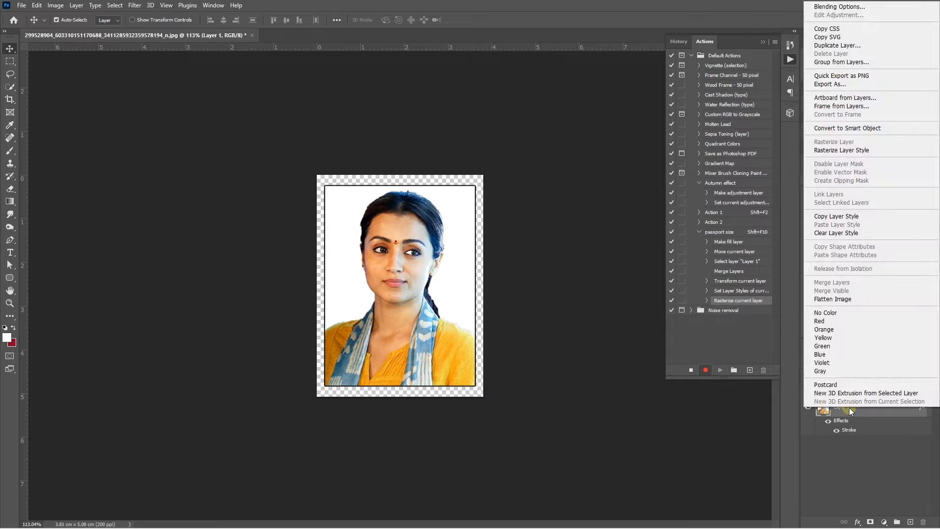
click(849, 150)
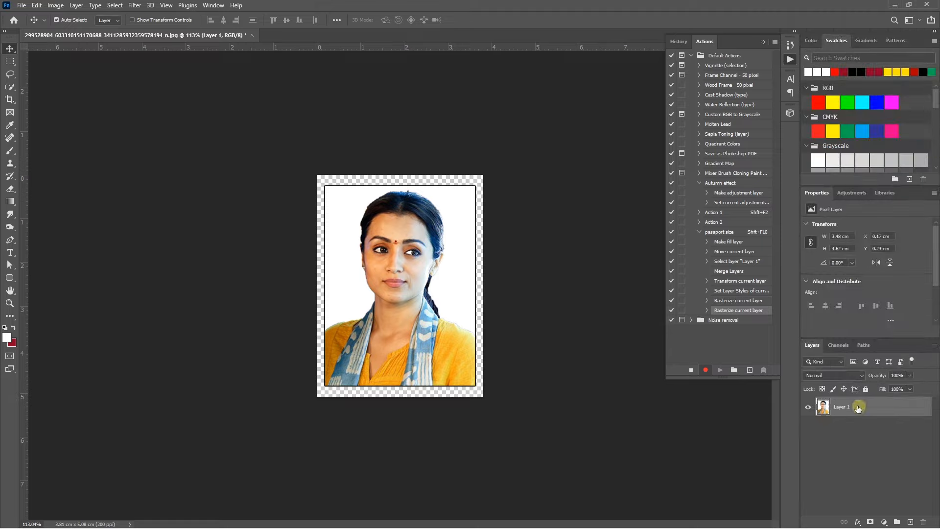
Step: Load the outlined portrait layer's contents as a selection and copy it
ctrl+click(825, 408)
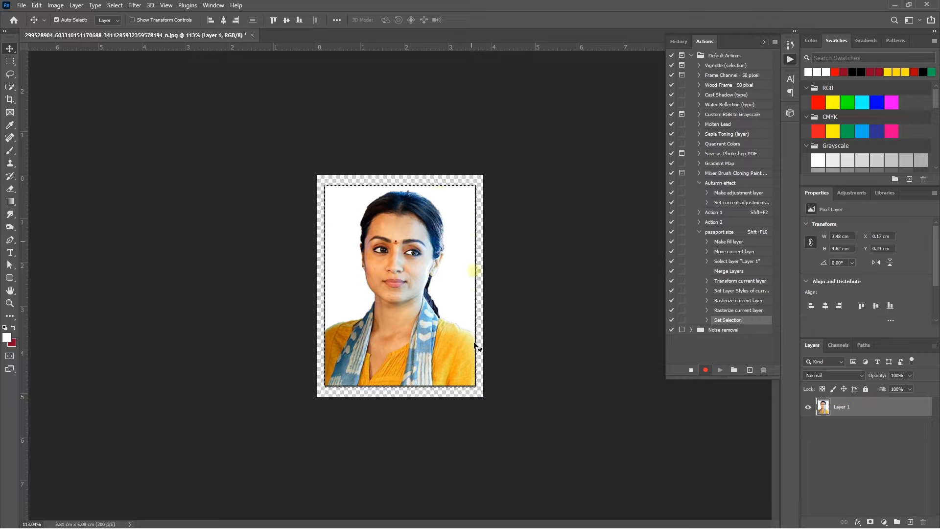
key(ctrl+c)
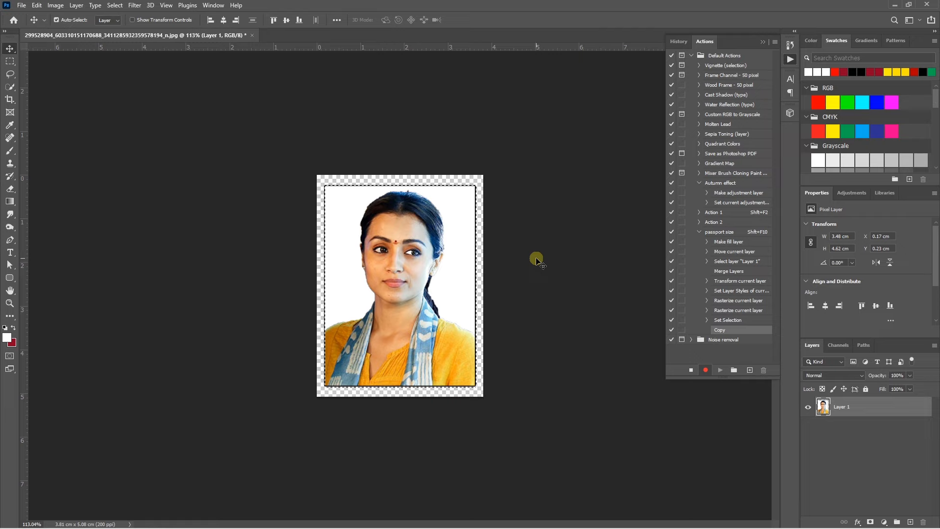
Step: Create a white 1200 × 800 px document at 200 pixels/inch and paste the copied portrait into it
click(21, 6)
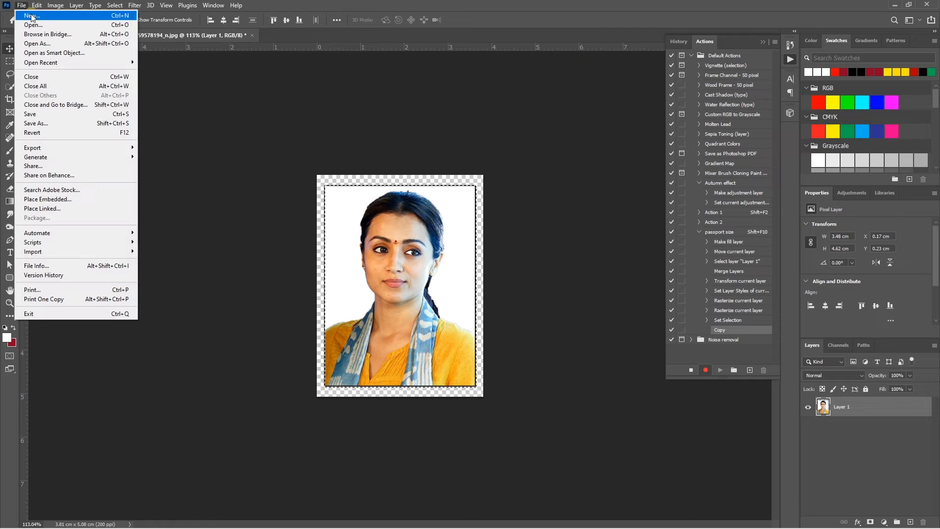
click(31, 17)
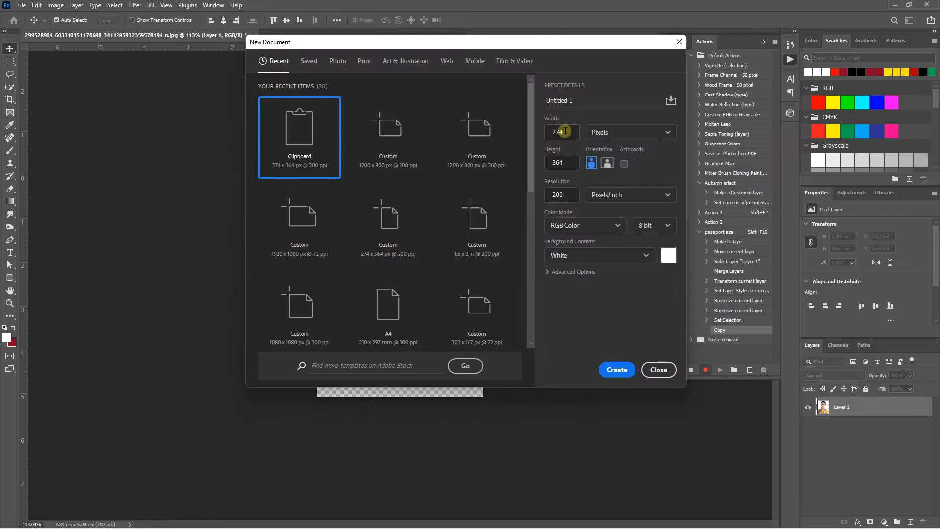
drag(567, 132, 545, 132)
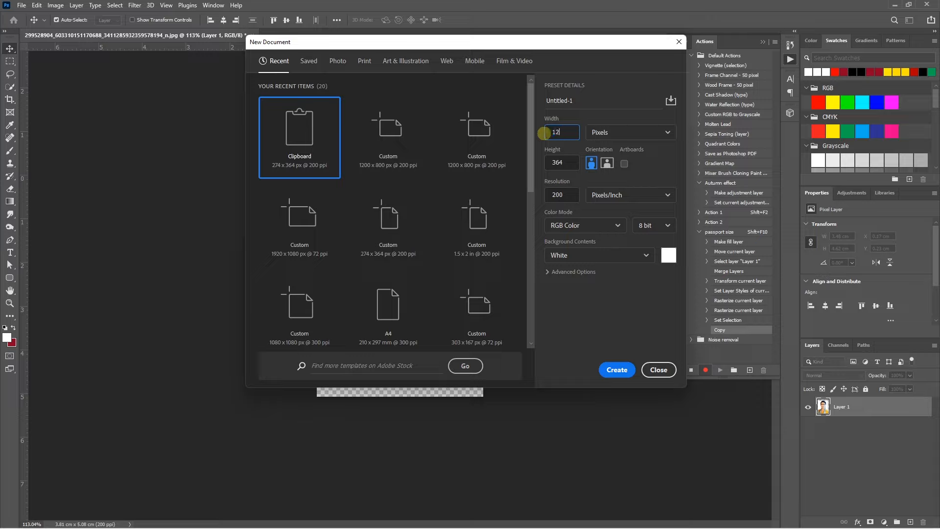
key(Tab)
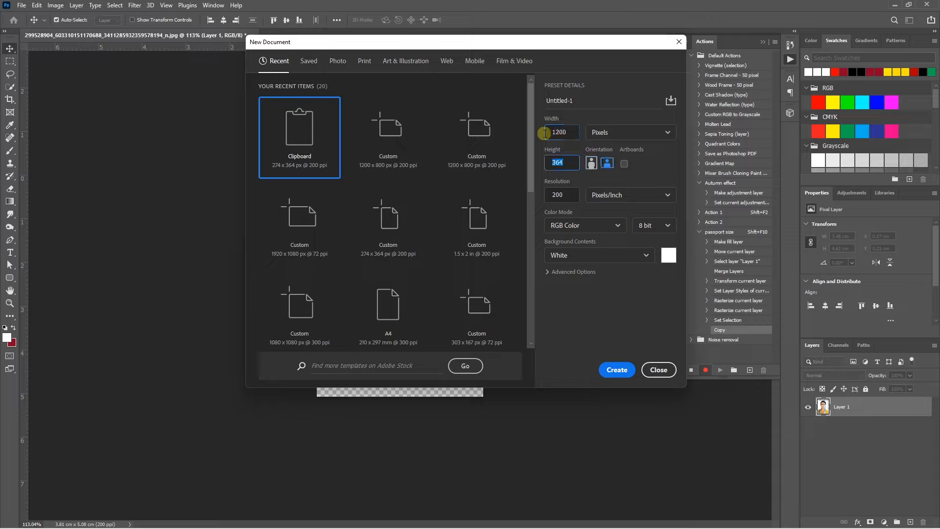
text(800)
key(Tab)
click(617, 370)
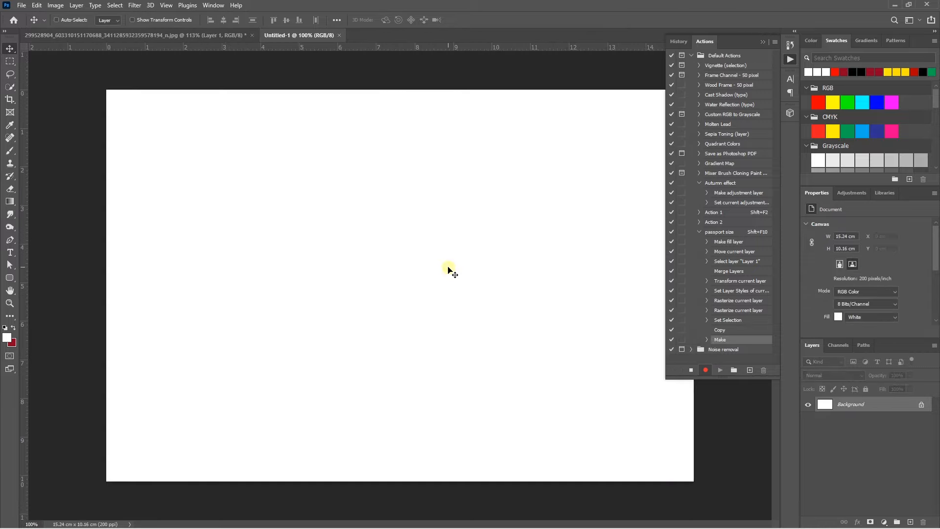
key(ctrl+v)
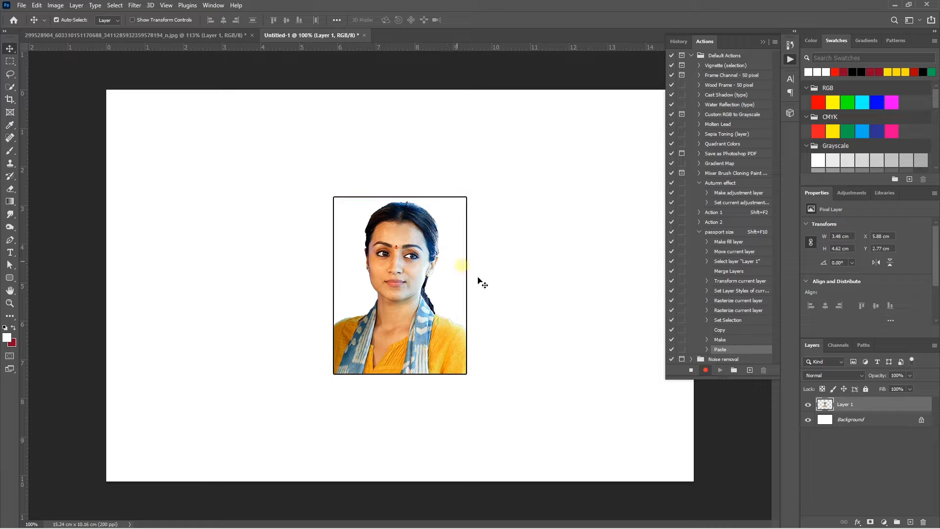
Step: Select the Background layer and add a guide layout with 0.2 cm margins on all four sides
click(852, 423)
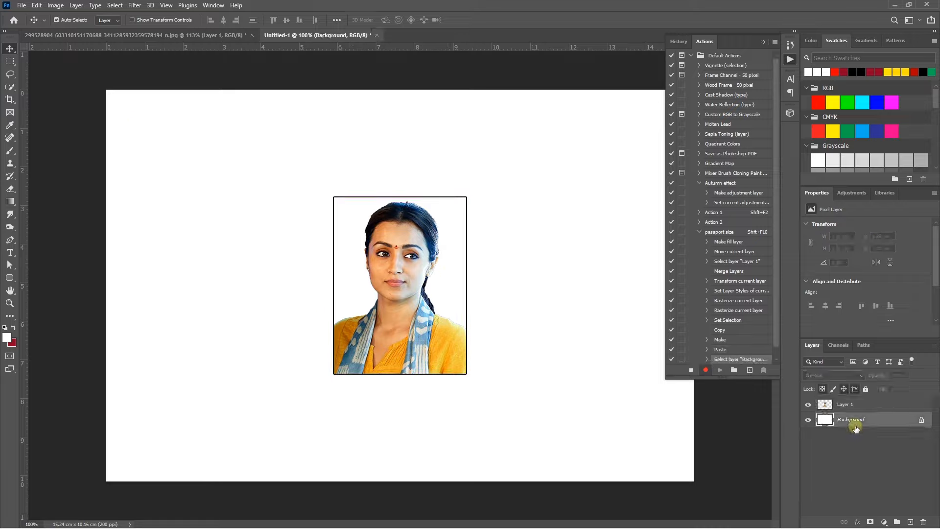
click(166, 6)
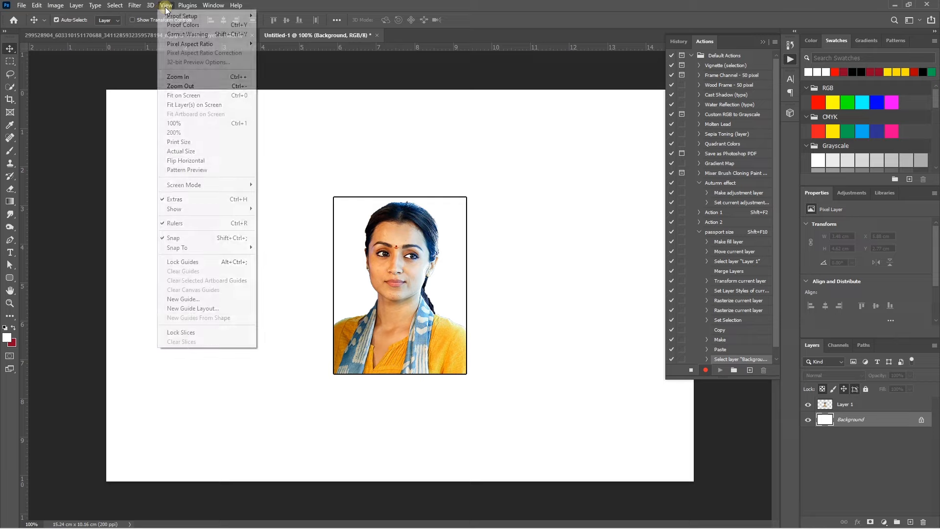
click(216, 308)
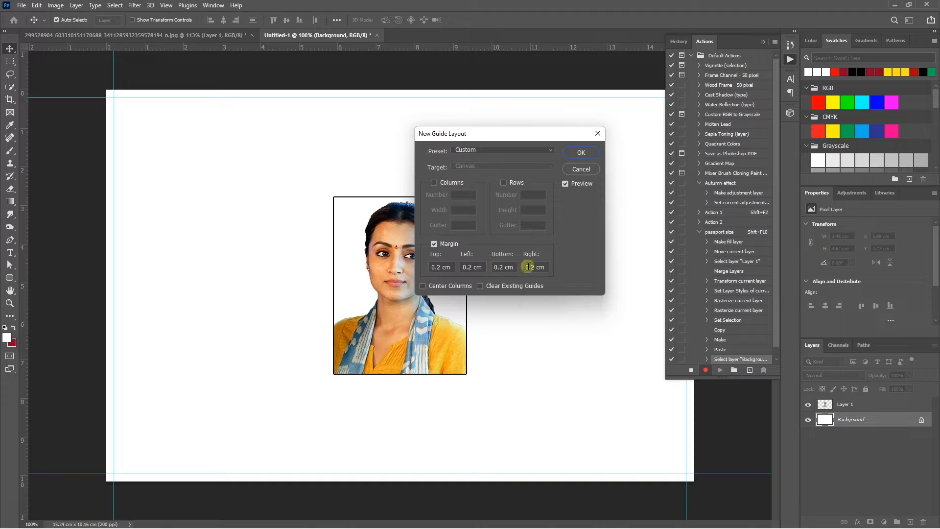
click(581, 152)
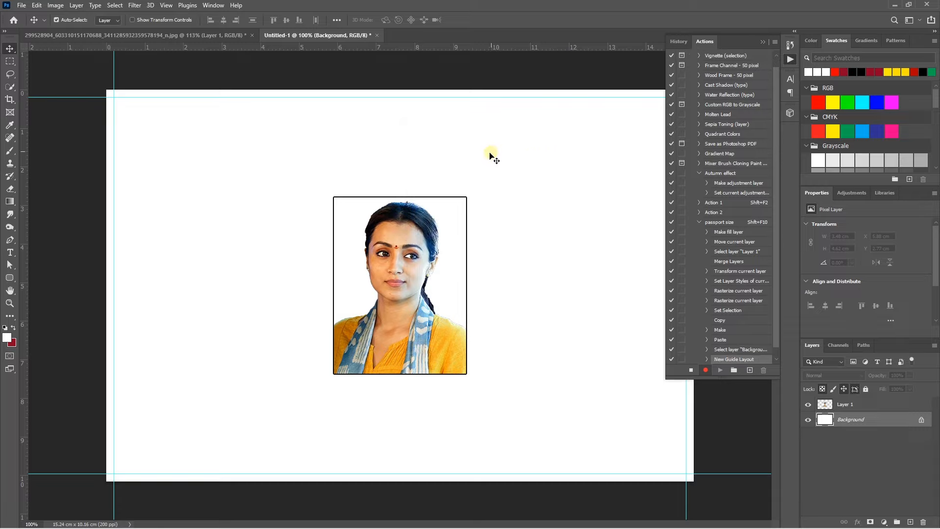
Step: Move the pasted portrait into the sheet's upper-left corner, snapped against the margin guides
drag(341, 243, 122, 144)
scroll(254, 212, down, 2)
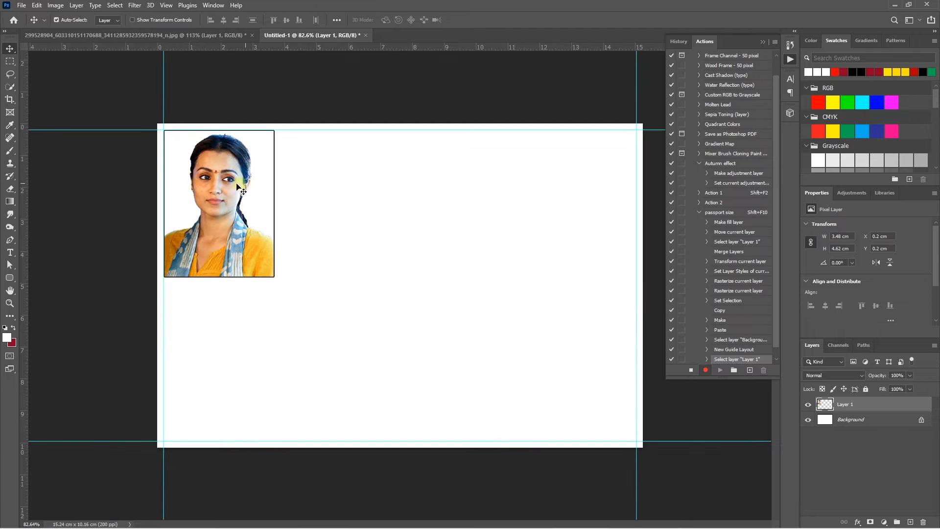
click(167, 6)
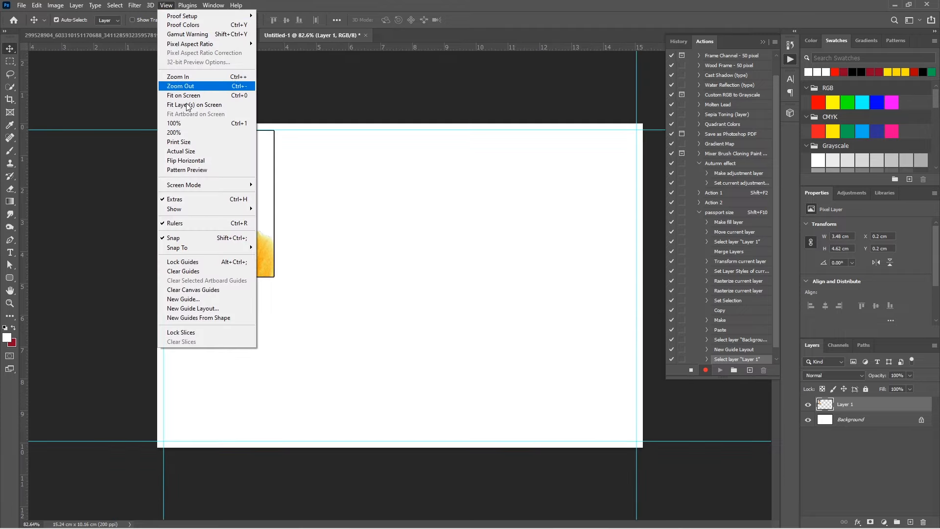
click(164, 239)
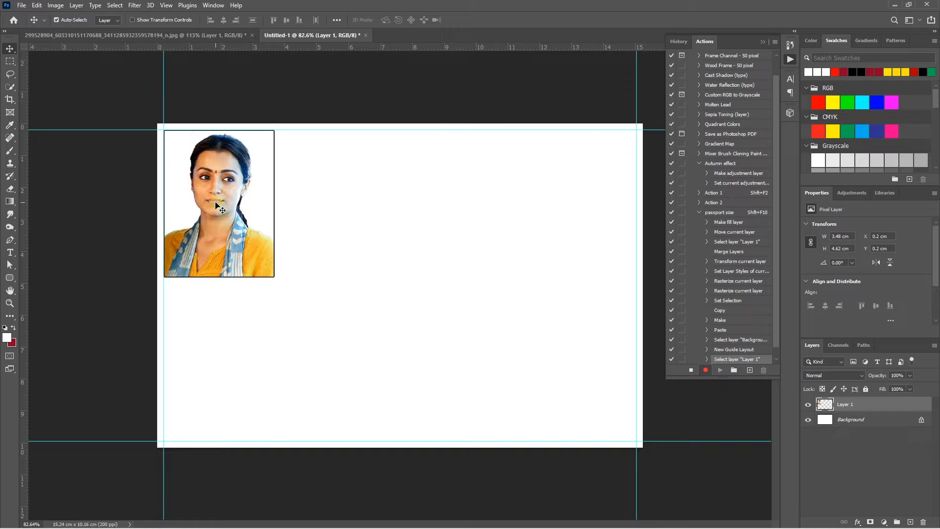
Step: Place three copies of the portrait along the top row up to the right guide and distribute all four horizontally
drag(209, 204, 546, 210)
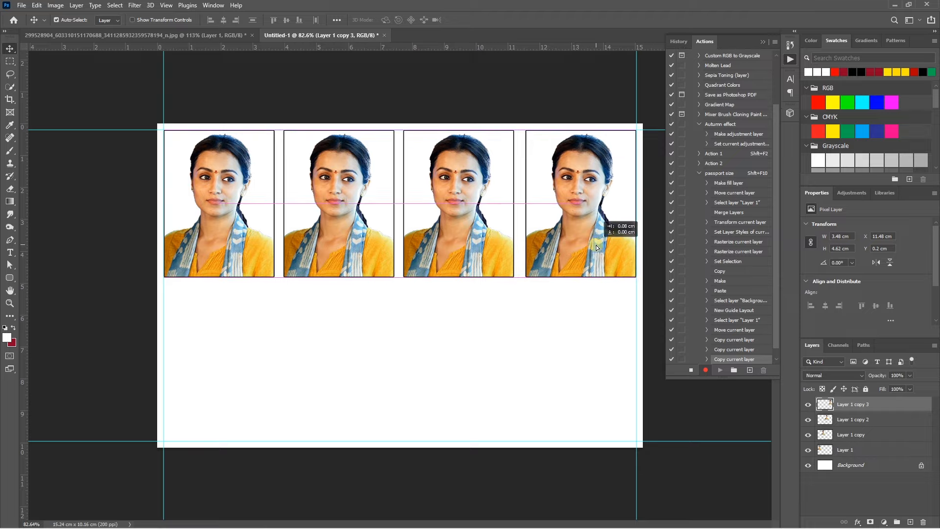
drag(594, 246, 595, 246)
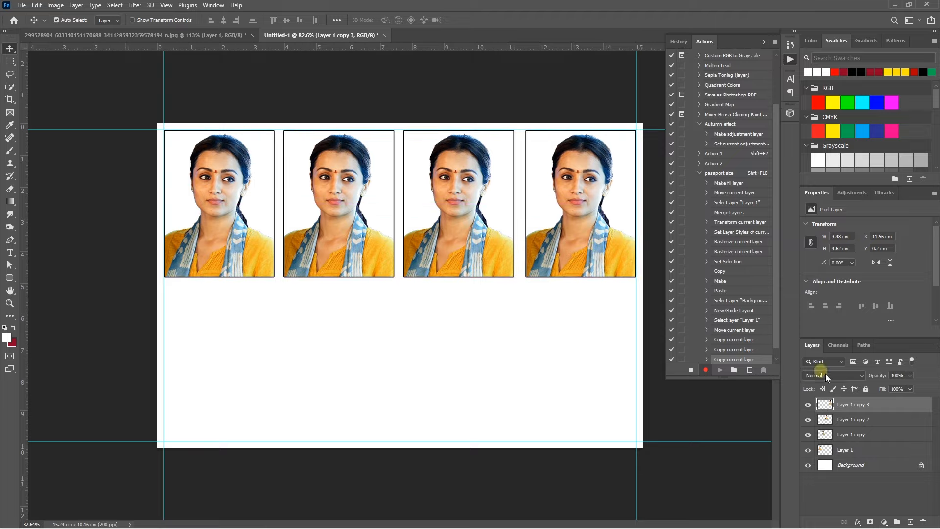
shift+click(851, 451)
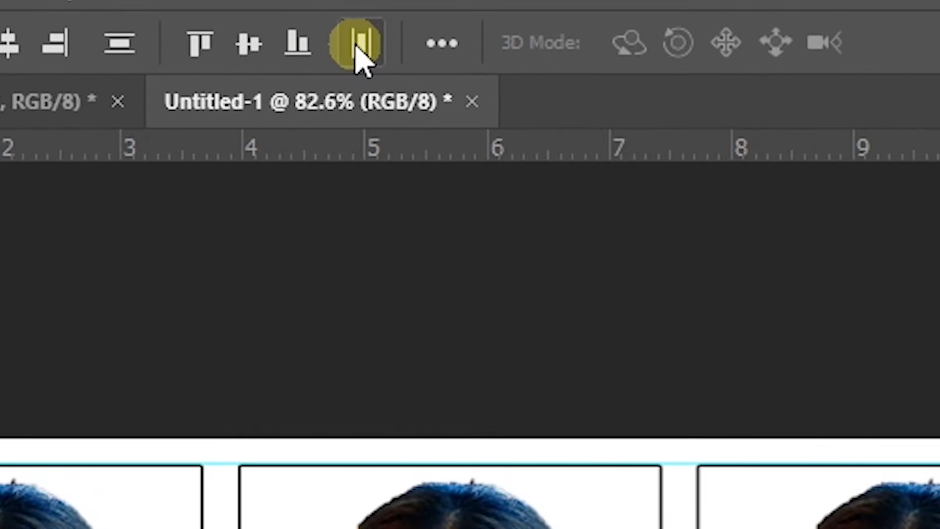
click(364, 46)
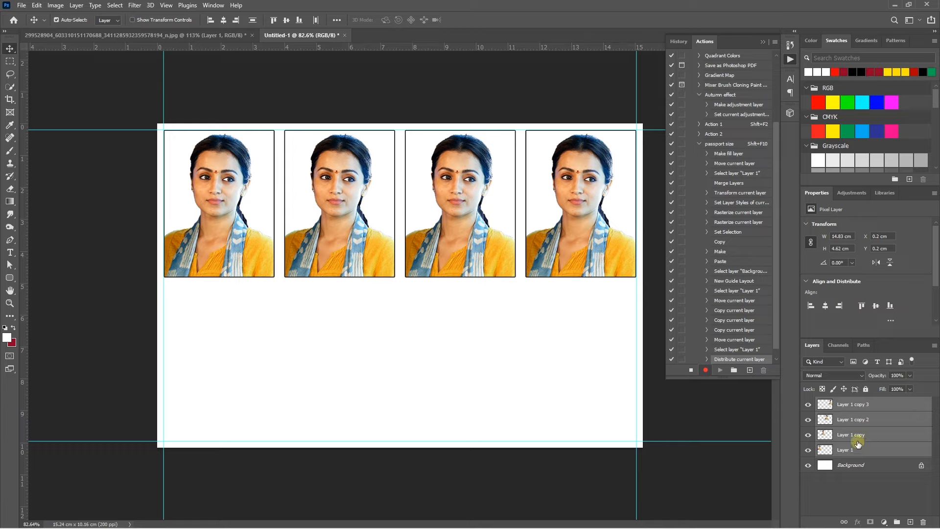
Step: Duplicate the four portrait layers and move the copies down to the bottom margin guide as a second row
key(ctrl+j)
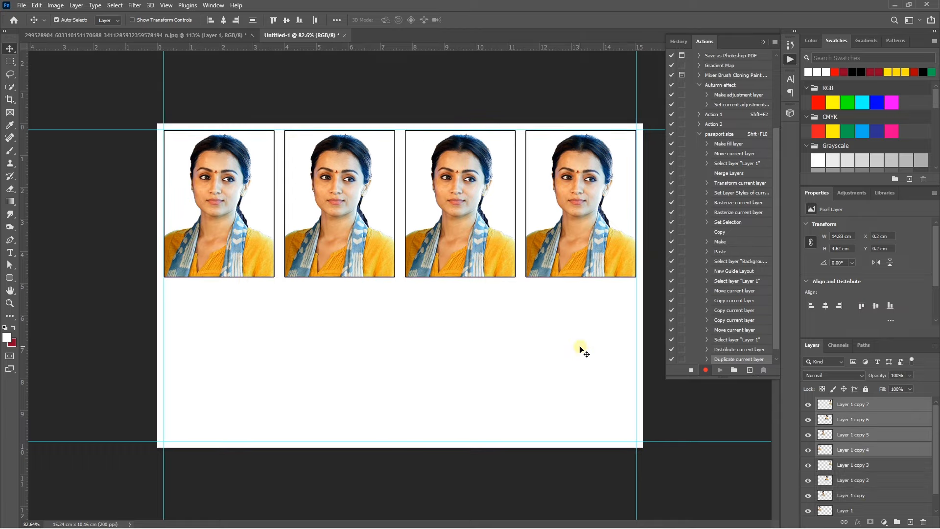
drag(453, 245, 454, 406)
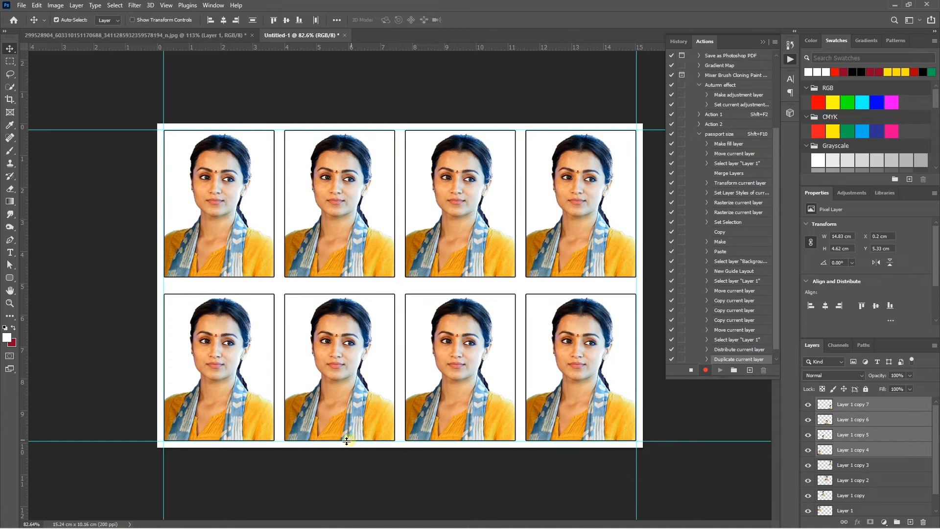
Step: Stop recording the "passport size" action and play it on the other cut-out portrait document
click(691, 370)
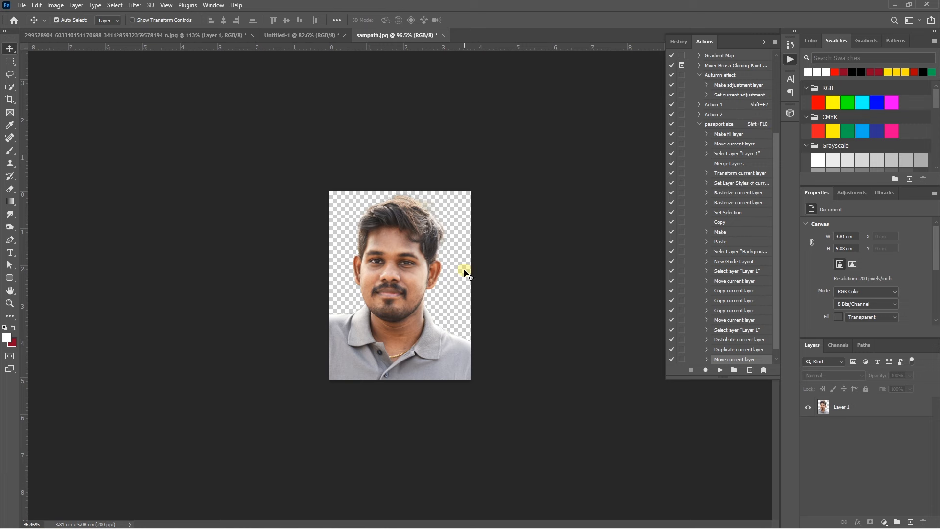
key(shift+F10)
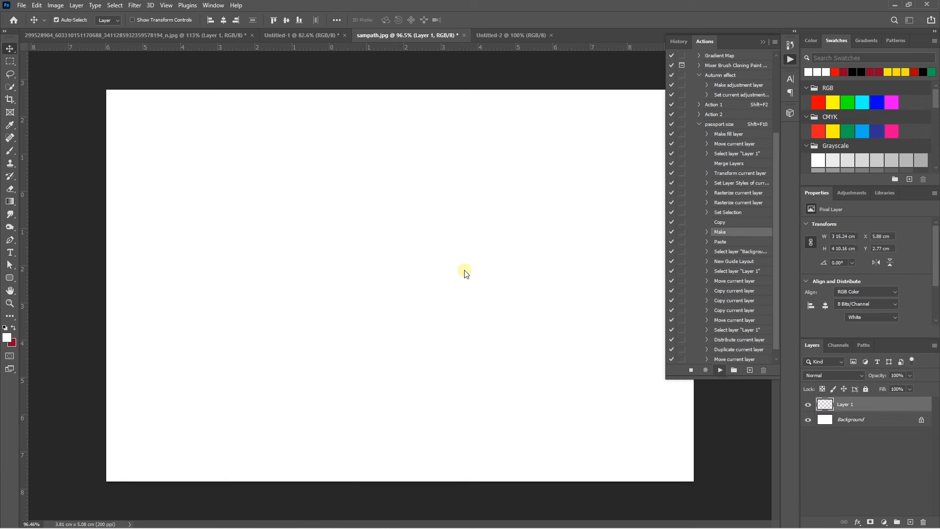